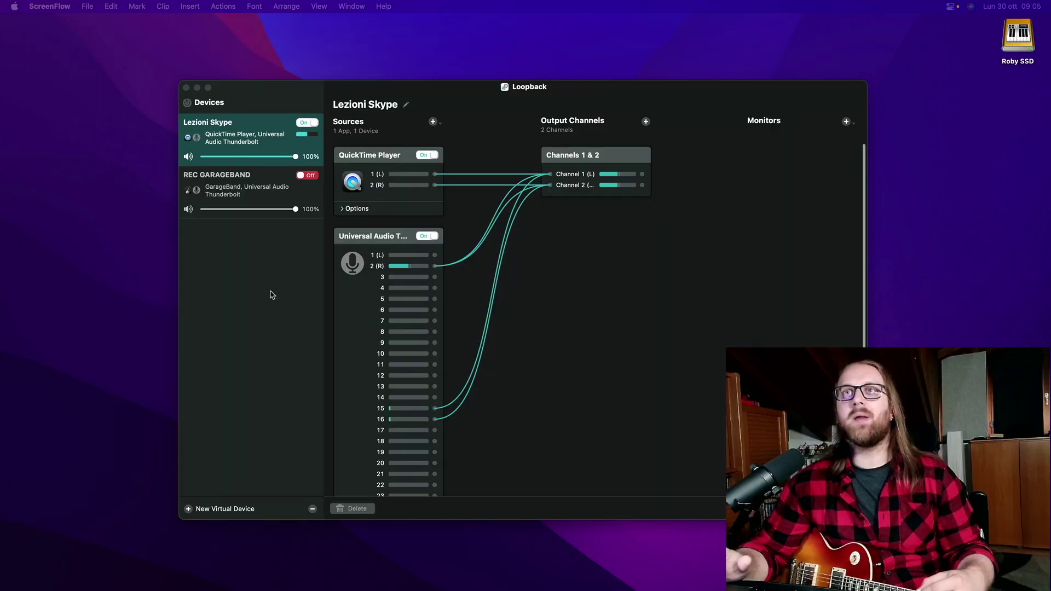
- Create a new virtual device and switch it off while it is being set up
{"action": "left_click", "coordinate": [270, 294]}
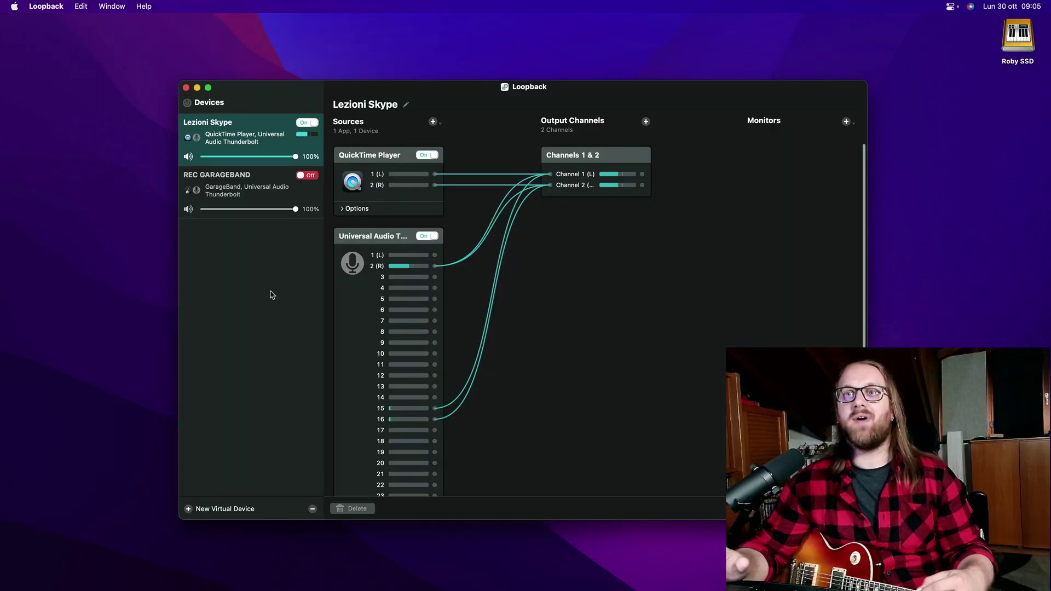
{"action": "left_click", "coordinate": [224, 509]}
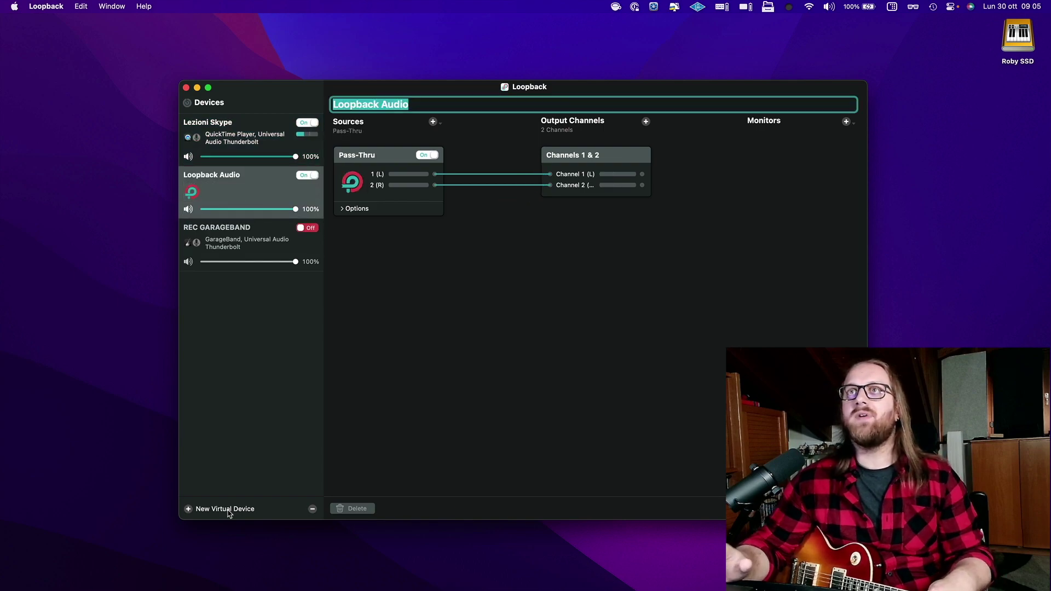
{"action": "left_click", "coordinate": [309, 179]}
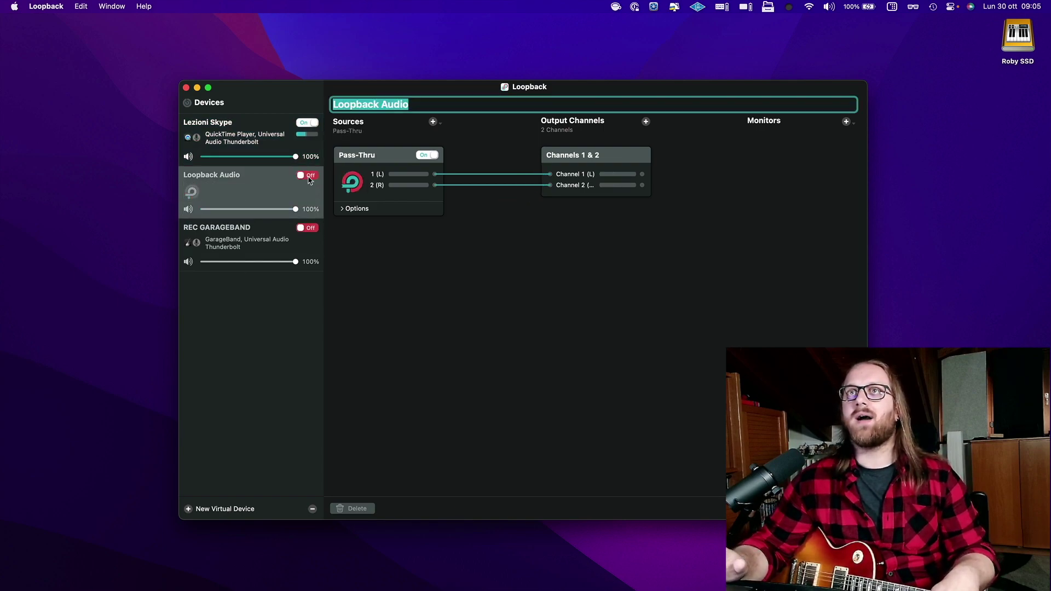
- Rename the new virtual device to "Lezioni Skype 2"
{"action": "double_click", "coordinate": [418, 104]}
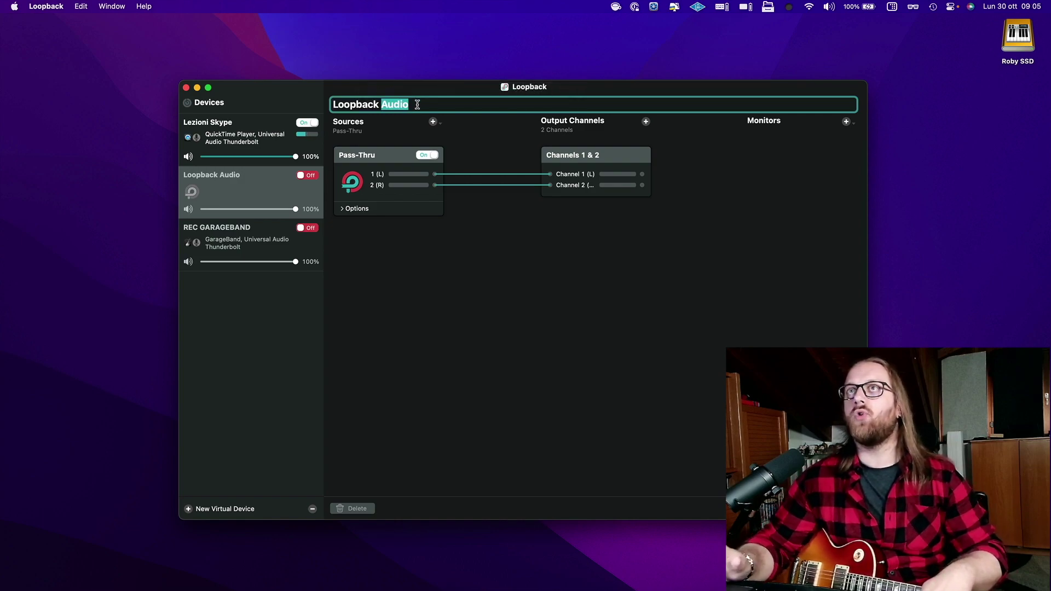
{"action": "triple_click", "coordinate": [417, 104]}
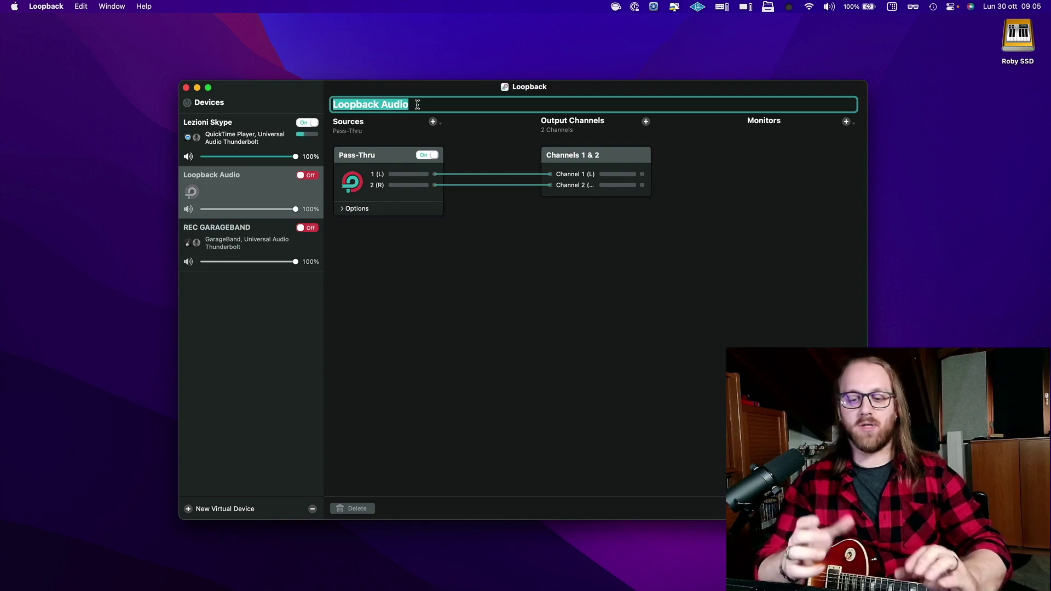
{"action": "type", "text": "Lezioni"}
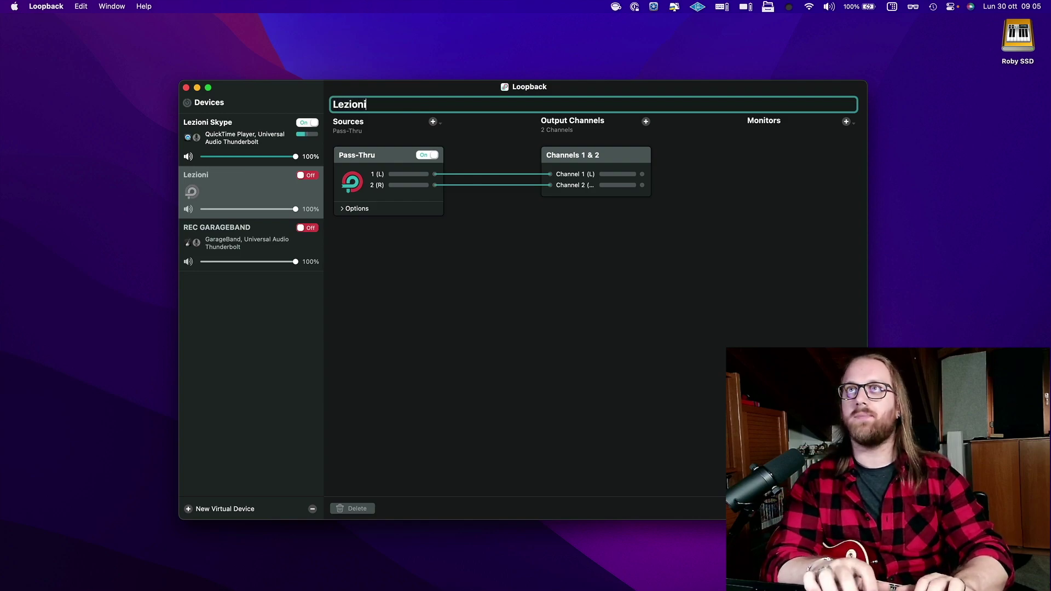
{"action": "type", "text": " Skype 2"}
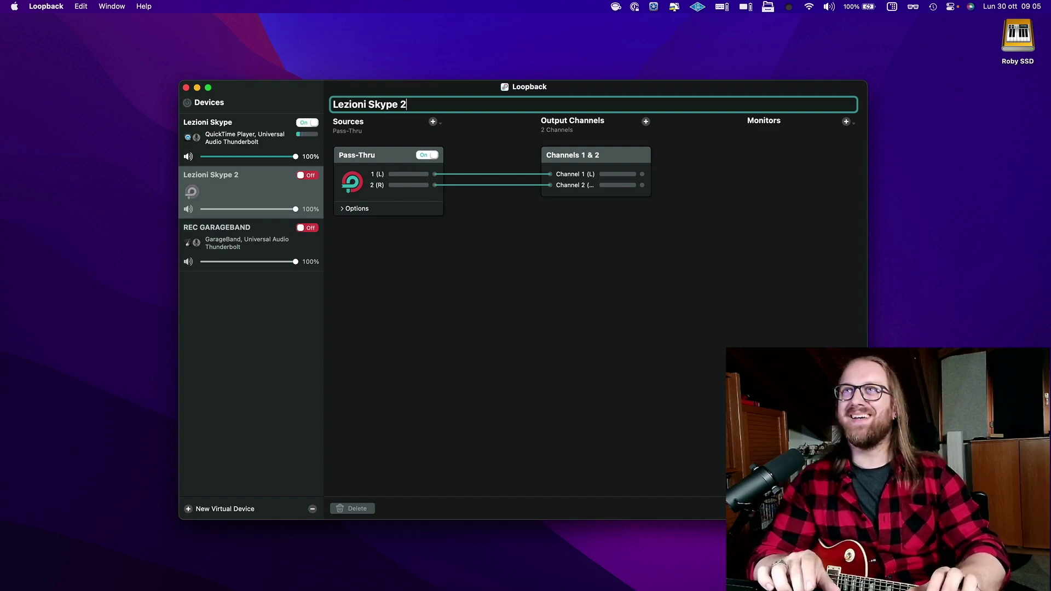
{"action": "key", "text": "Return"}
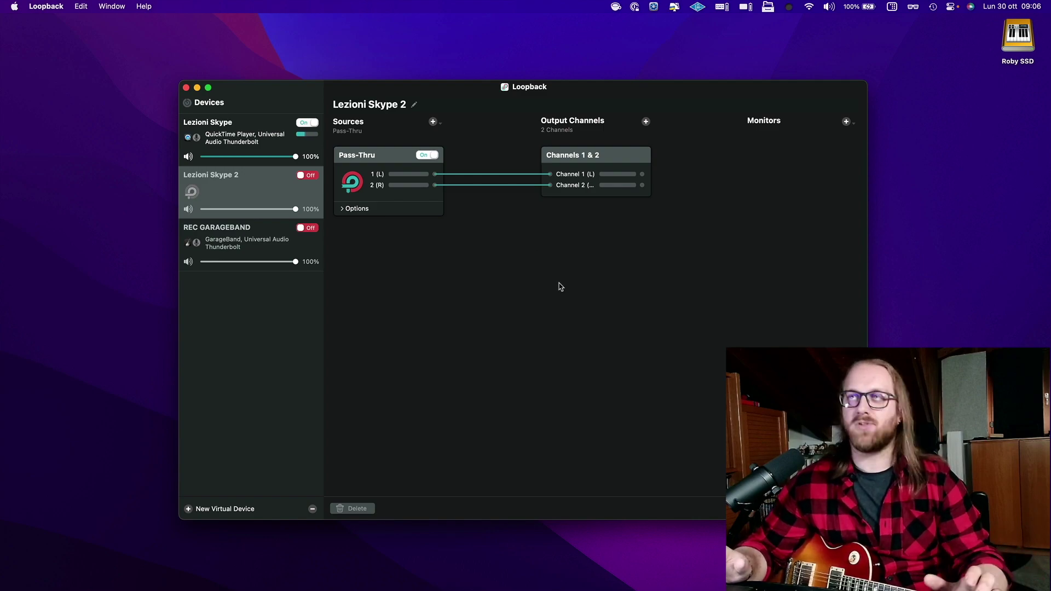
- Delete the Pass-Thru source from the Lezioni Skype 2 device
{"action": "left_click", "coordinate": [399, 156]}
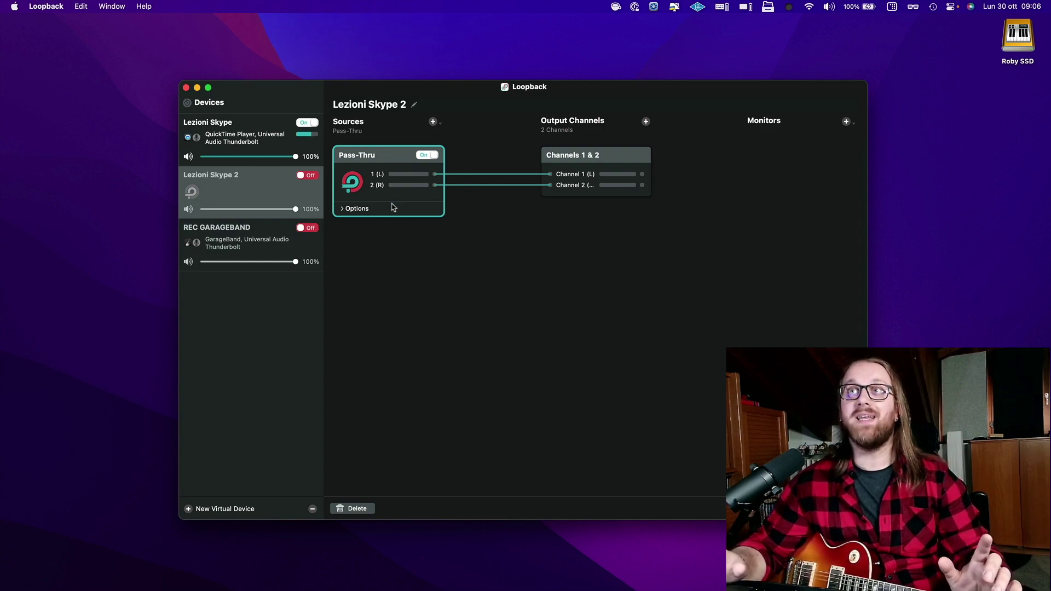
{"action": "left_click", "coordinate": [622, 163]}
{"action": "left_click", "coordinate": [416, 164]}
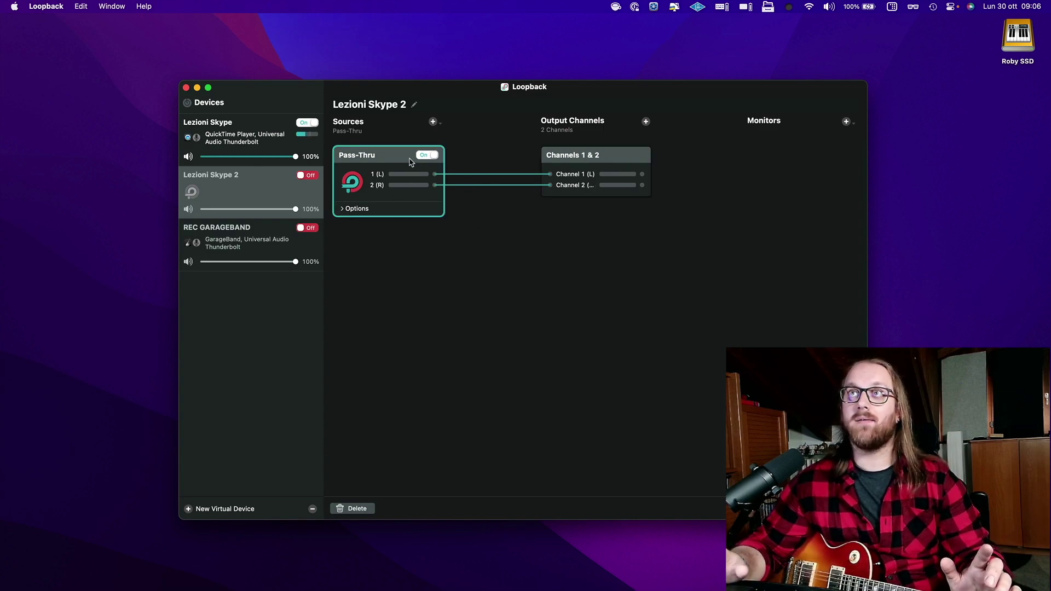
{"action": "left_click", "coordinate": [624, 167]}
{"action": "left_click", "coordinate": [407, 162]}
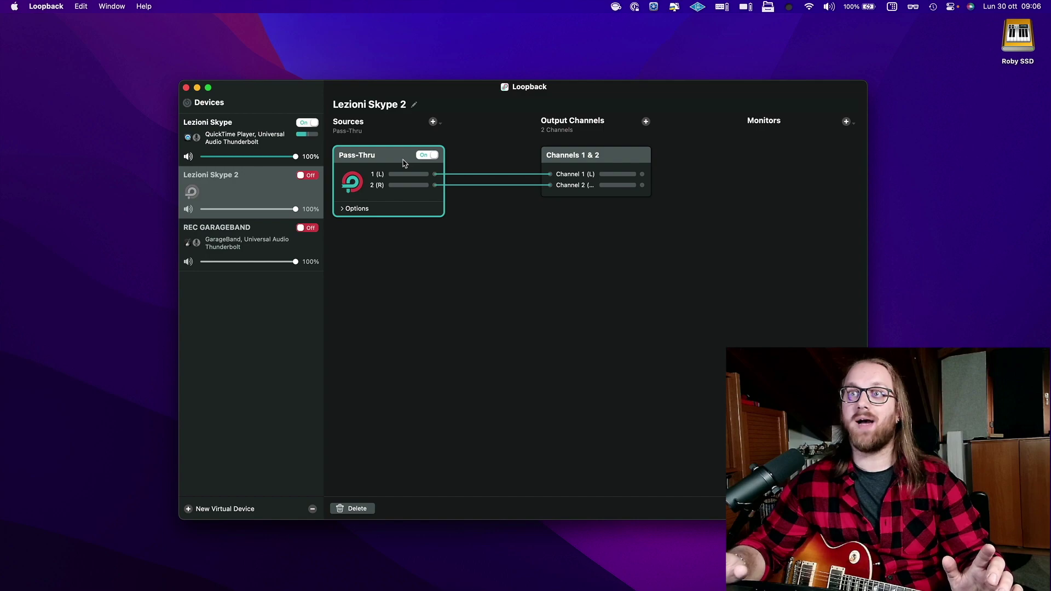
{"action": "left_click", "coordinate": [358, 512]}
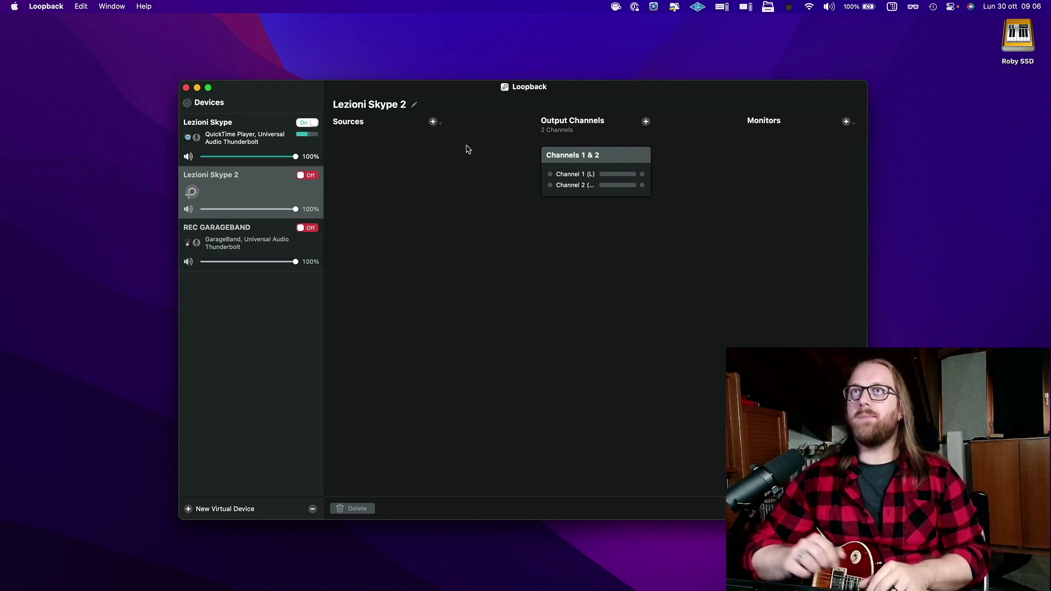
- Add the Universal Audio Thunderbolt audio device as a source and switch the Lezioni Skype 2 device on
{"action": "left_click", "coordinate": [434, 122]}
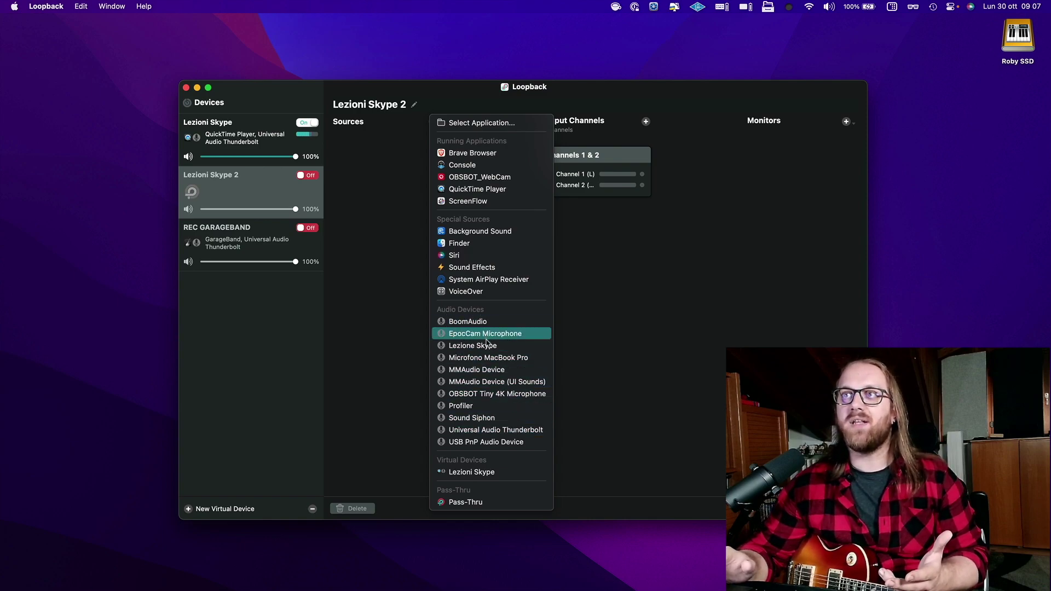
{"action": "left_click", "coordinate": [489, 431]}
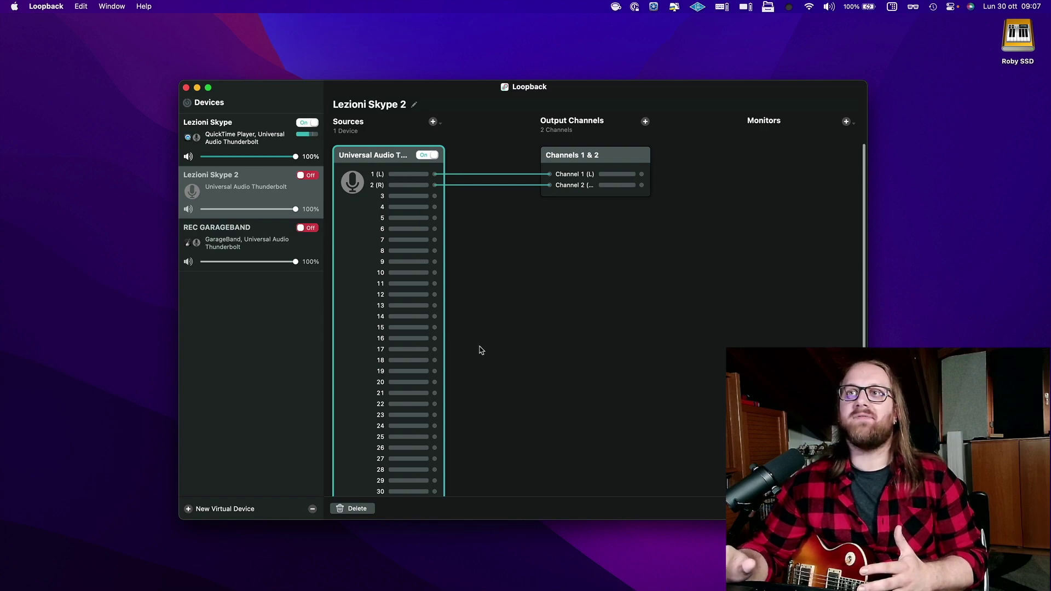
{"action": "scroll", "coordinate": [480, 349], "scroll_direction": "down", "scroll_amount": 3}
{"action": "scroll", "coordinate": [479, 349], "scroll_direction": "up", "scroll_amount": 3}
{"action": "left_click", "coordinate": [305, 176]}
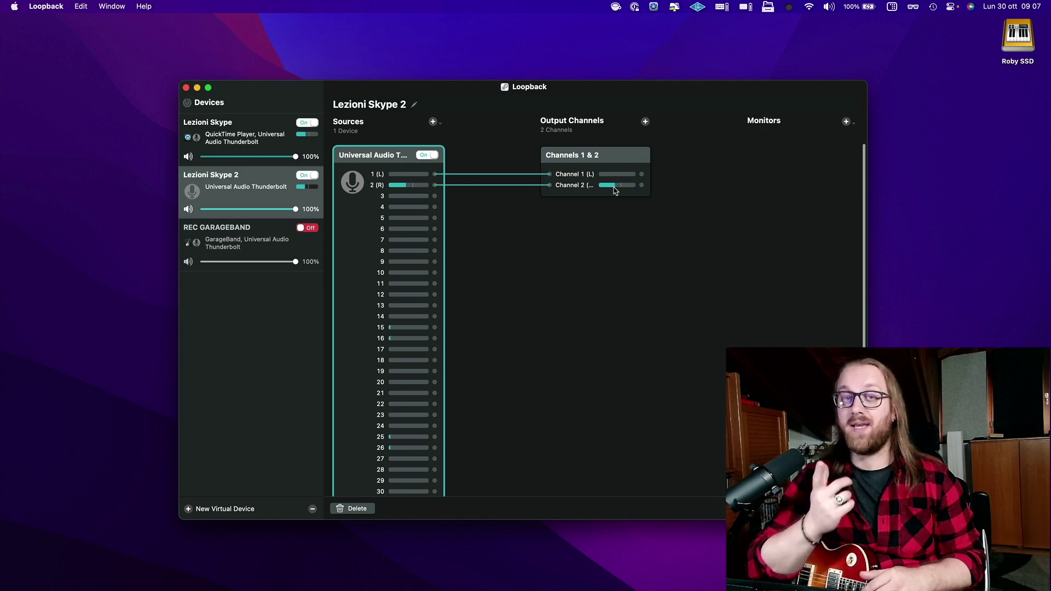
- Remove the connection from source channel 1 (L) and route the microphone's source channel 2 (R) to output Channel 1 (L) as well
{"action": "left_click", "coordinate": [512, 175]}
{"action": "left_click", "coordinate": [359, 512]}
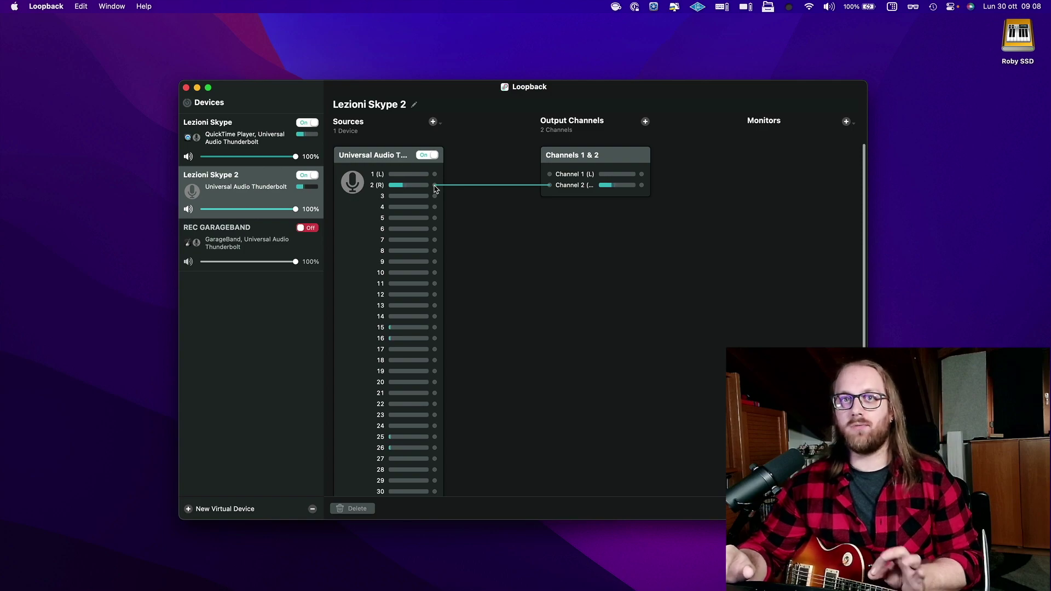
{"action": "left_click_drag", "start_coordinate": [435, 186], "coordinate": [551, 177]}
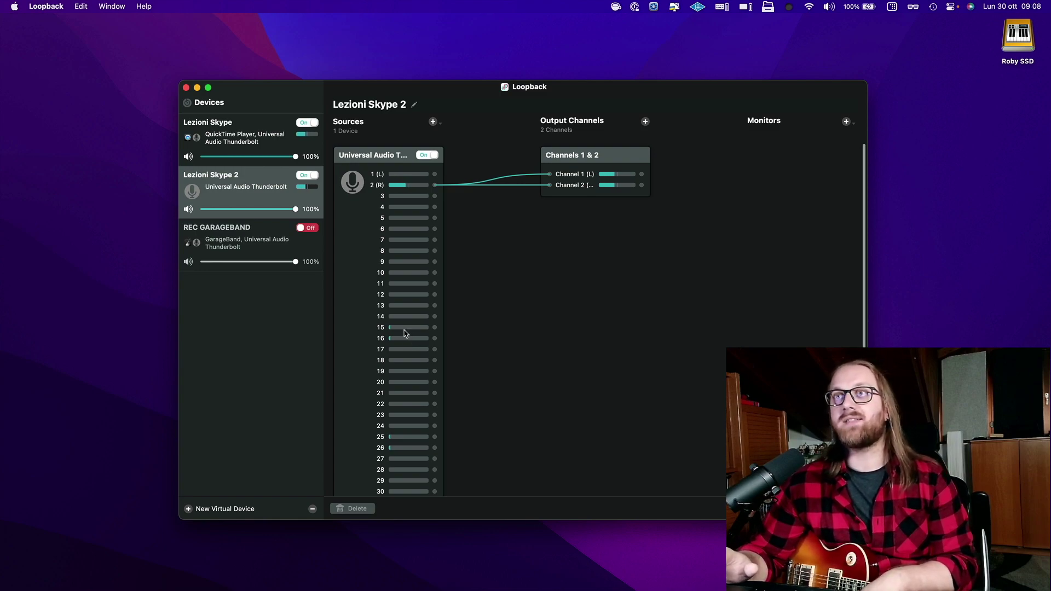
- Route Universal Audio source channel 15 to output Channel 1 (L) and source channel 16 to output Channel 2
{"action": "left_click_drag", "start_coordinate": [435, 328], "coordinate": [546, 175]}
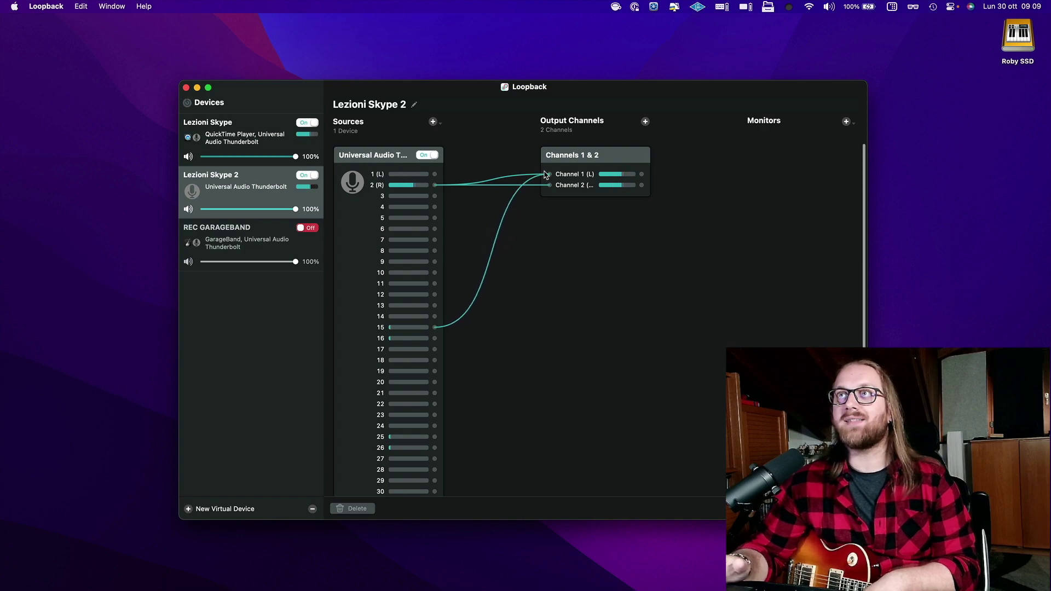
{"action": "left_click_drag", "start_coordinate": [435, 338], "coordinate": [548, 186]}
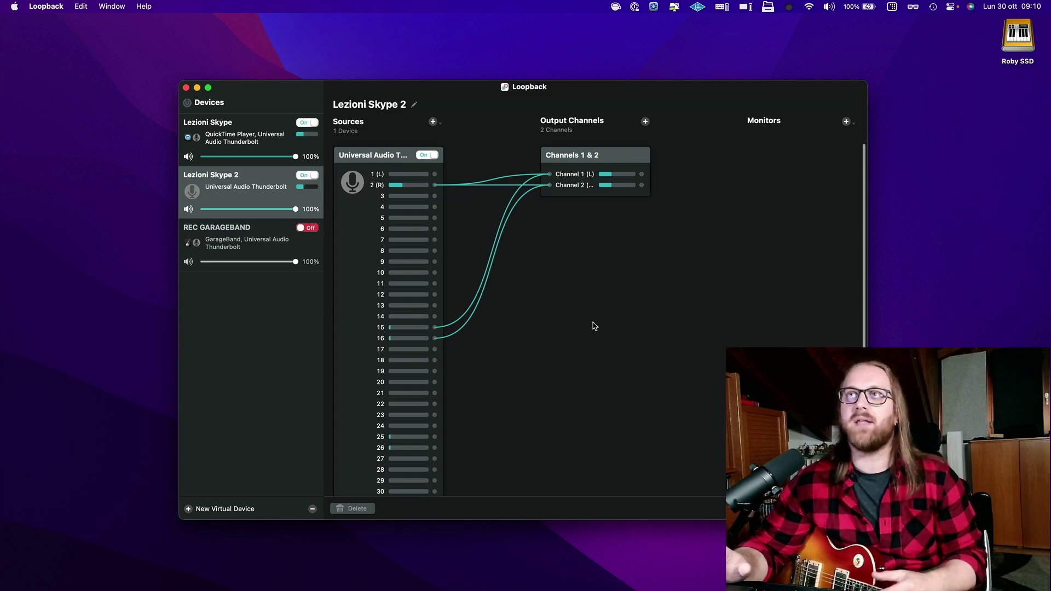
- Add the running QuickTime Player application as a source of Lezioni Skype 2
{"action": "left_click", "coordinate": [433, 122]}
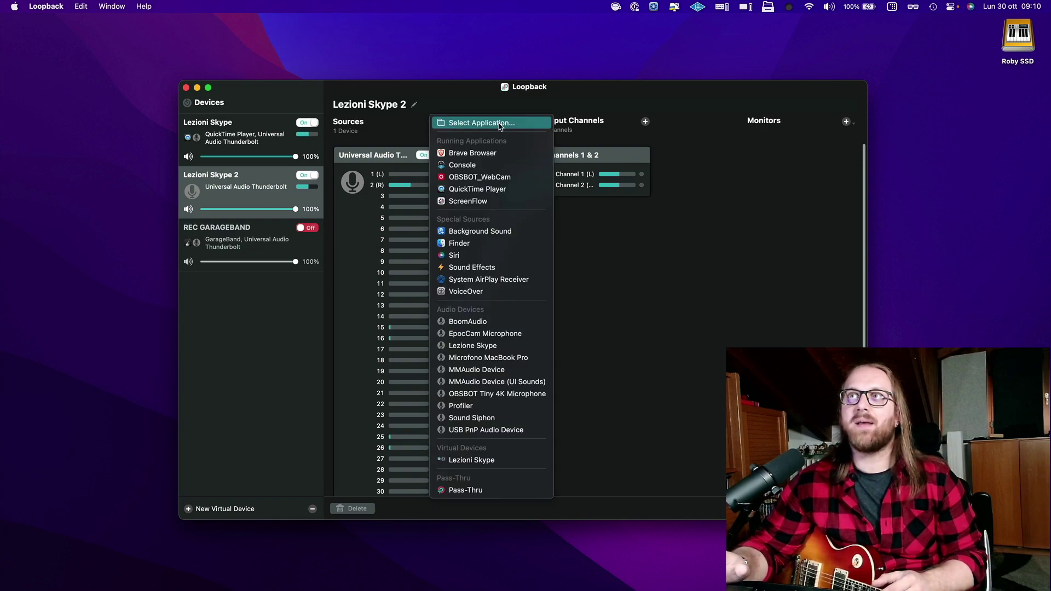
{"action": "left_click", "coordinate": [495, 190]}
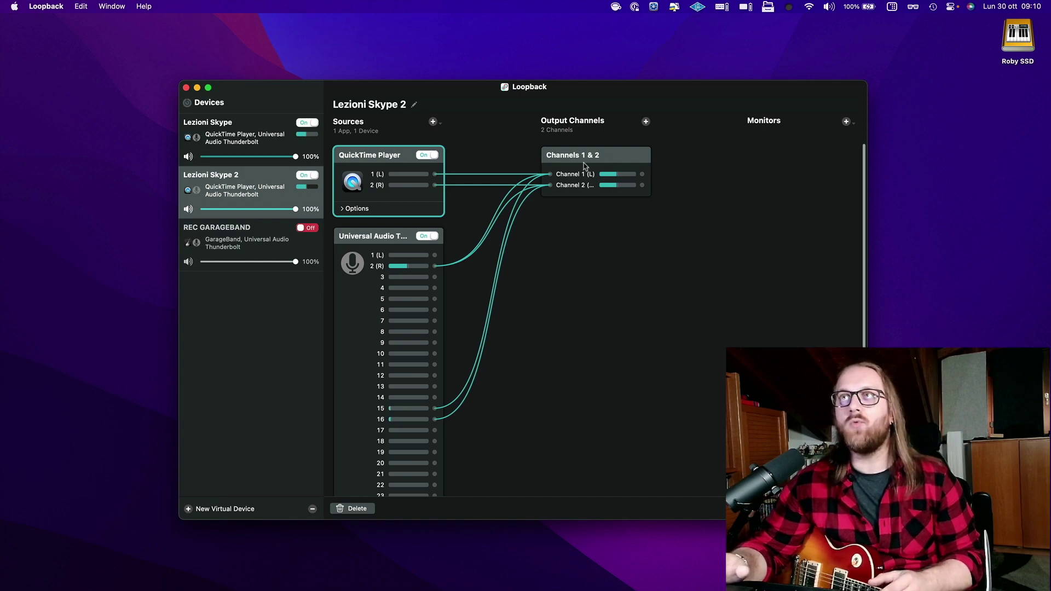
- Switch to QuickTime Player, play the Punchy Blues Rock Guitar backing track to test the routing, and pause and close it
{"action": "left_click", "coordinate": [621, 577]}
{"action": "left_click_drag", "start_coordinate": [701, 509], "coordinate": [701, 441]}
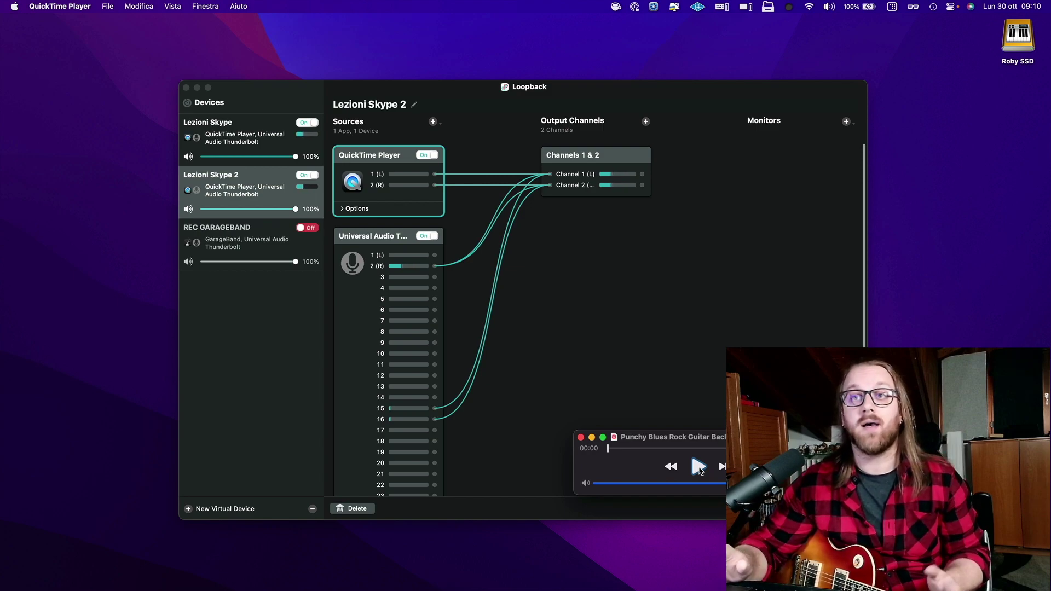
{"action": "left_click", "coordinate": [699, 468]}
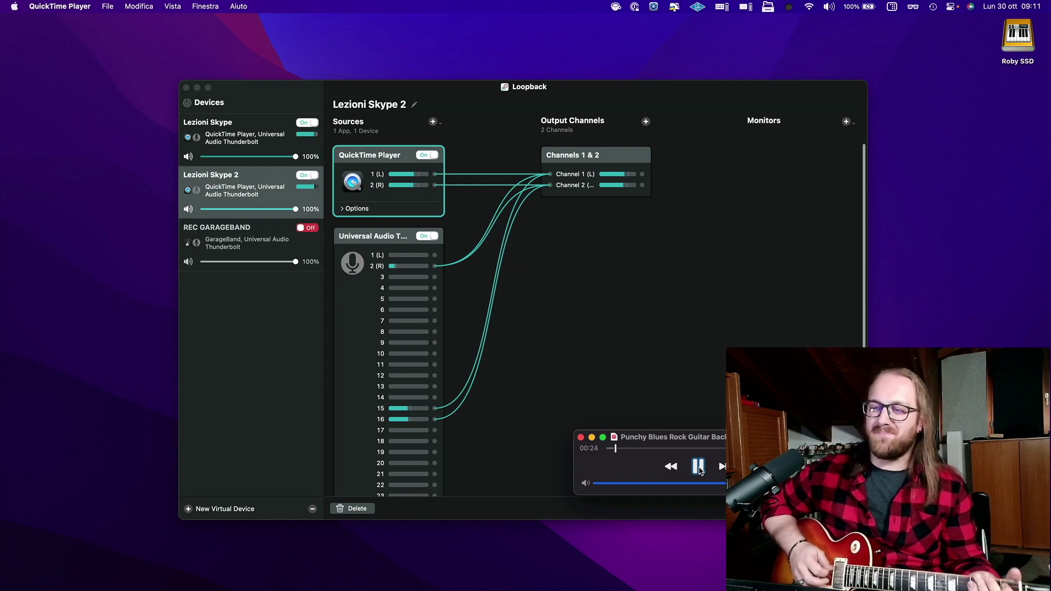
{"action": "left_click", "coordinate": [699, 467]}
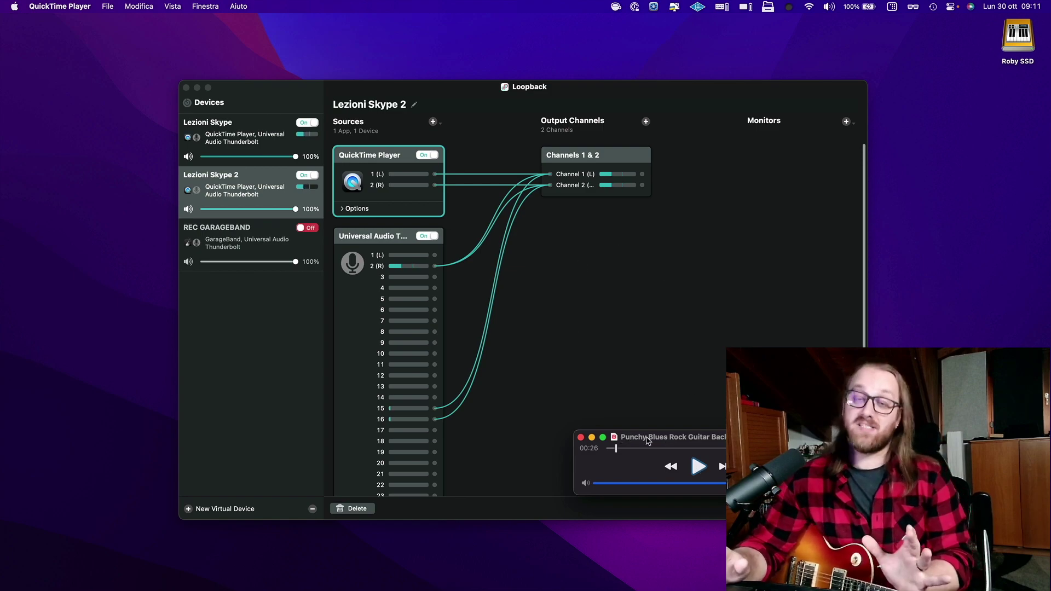
{"action": "key", "text": "super+q"}
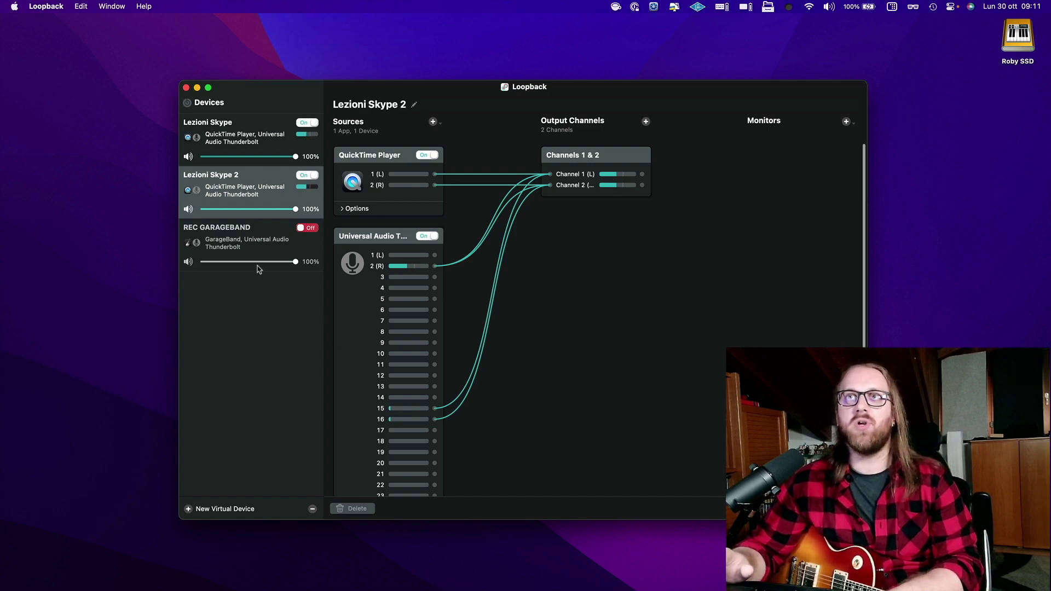
- Examine the sources, channel connections and monitor of the REC GARAGEBAND virtual device
{"action": "left_click", "coordinate": [272, 246]}
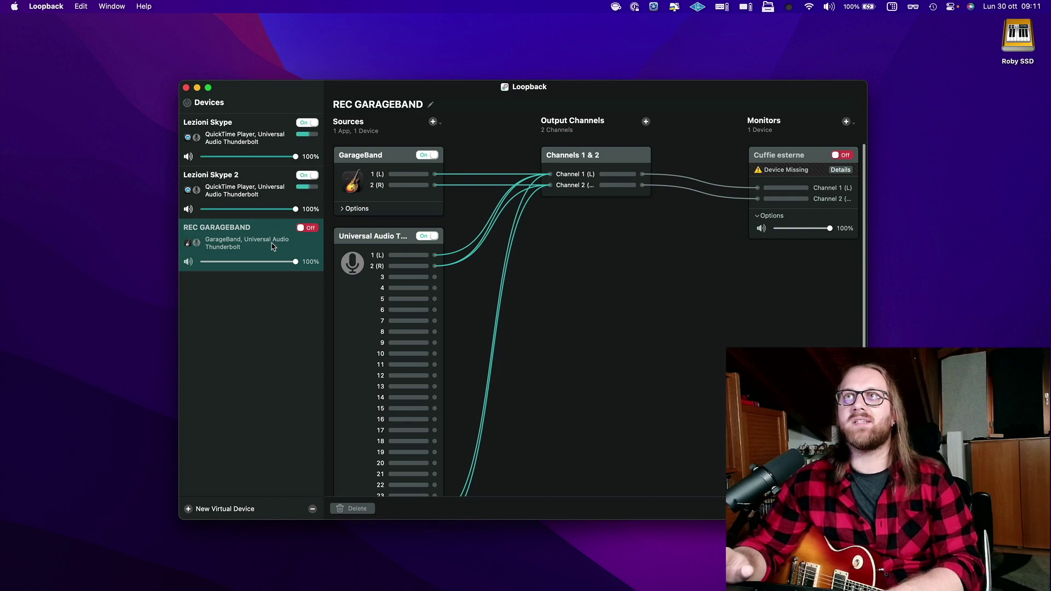
{"action": "scroll", "coordinate": [460, 263], "scroll_direction": "down", "scroll_amount": 5}
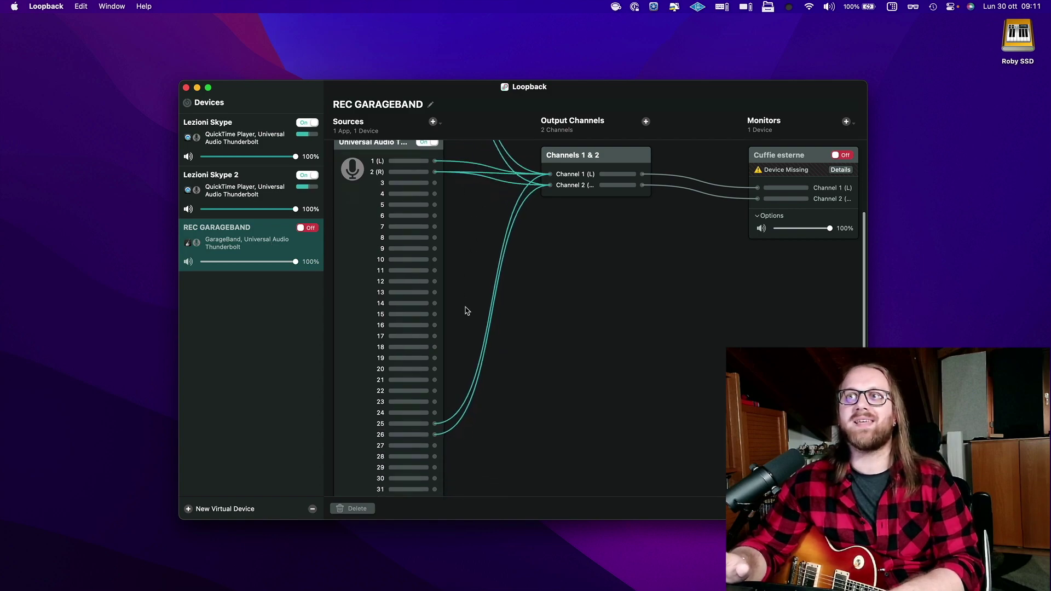
{"action": "scroll", "coordinate": [433, 348], "scroll_direction": "up", "scroll_amount": 5}
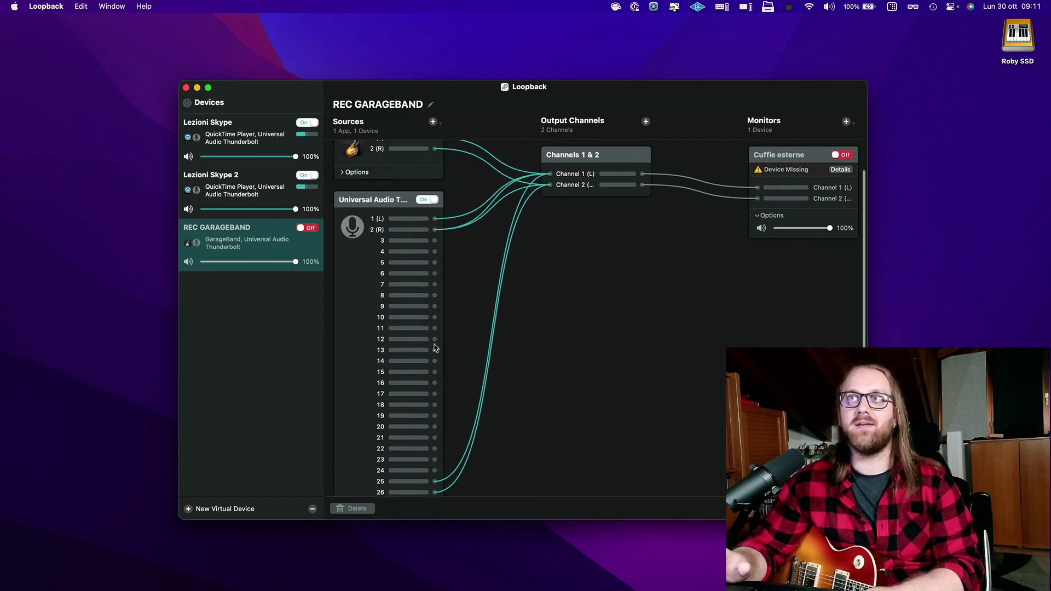
{"action": "scroll", "coordinate": [493, 306], "scroll_direction": "down", "scroll_amount": 1}
{"action": "scroll", "coordinate": [460, 421], "scroll_direction": "down", "scroll_amount": 3}
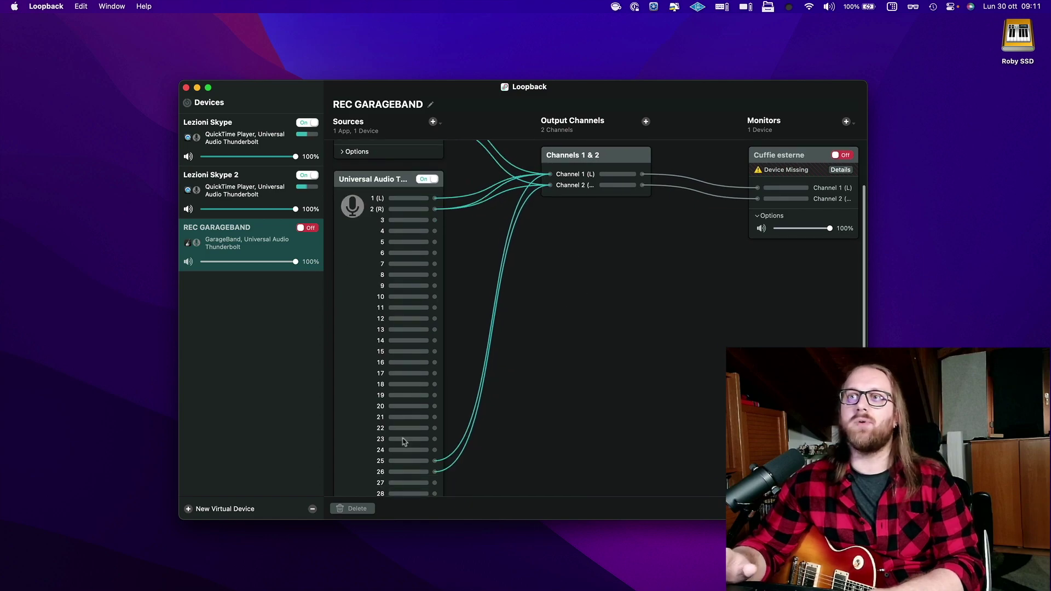
{"action": "scroll", "coordinate": [486, 398], "scroll_direction": "up", "scroll_amount": 3}
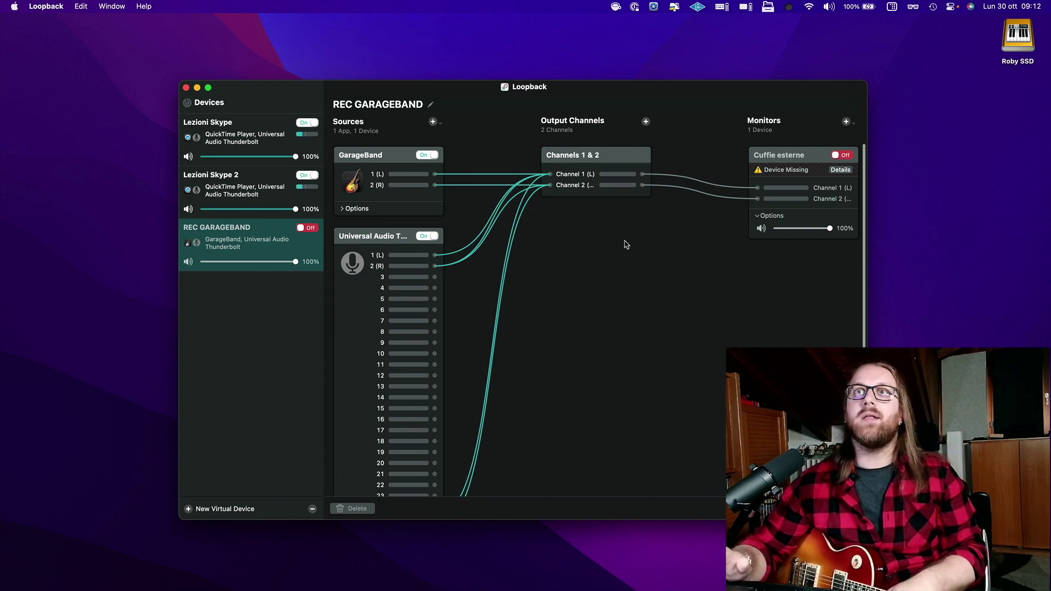
- Compare the routing of the Lezioni Skype 2 device with that of Lezioni Skype
{"action": "left_click", "coordinate": [280, 189]}
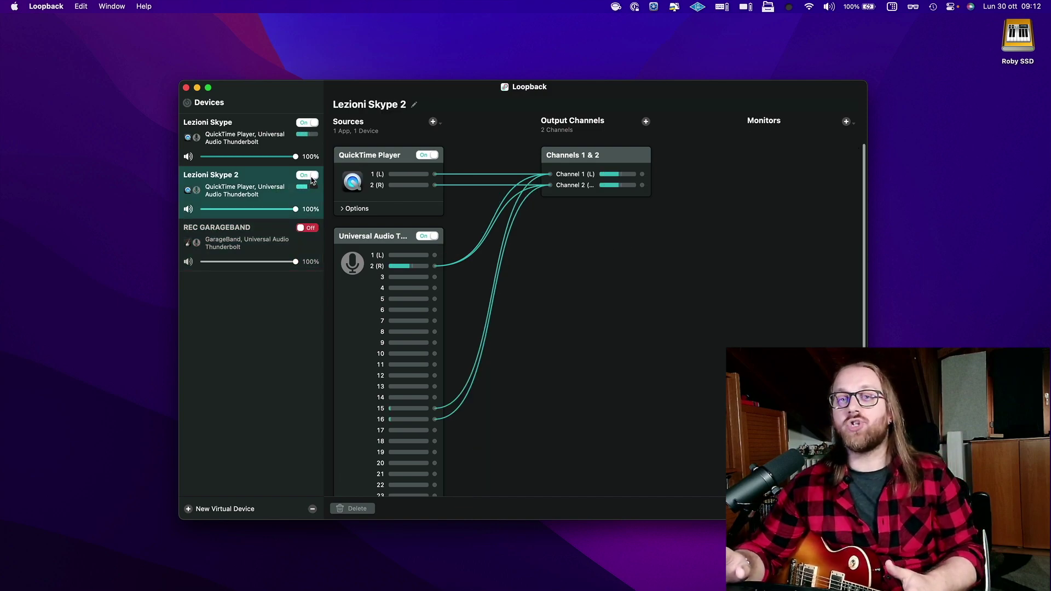
{"action": "left_click", "coordinate": [268, 131]}
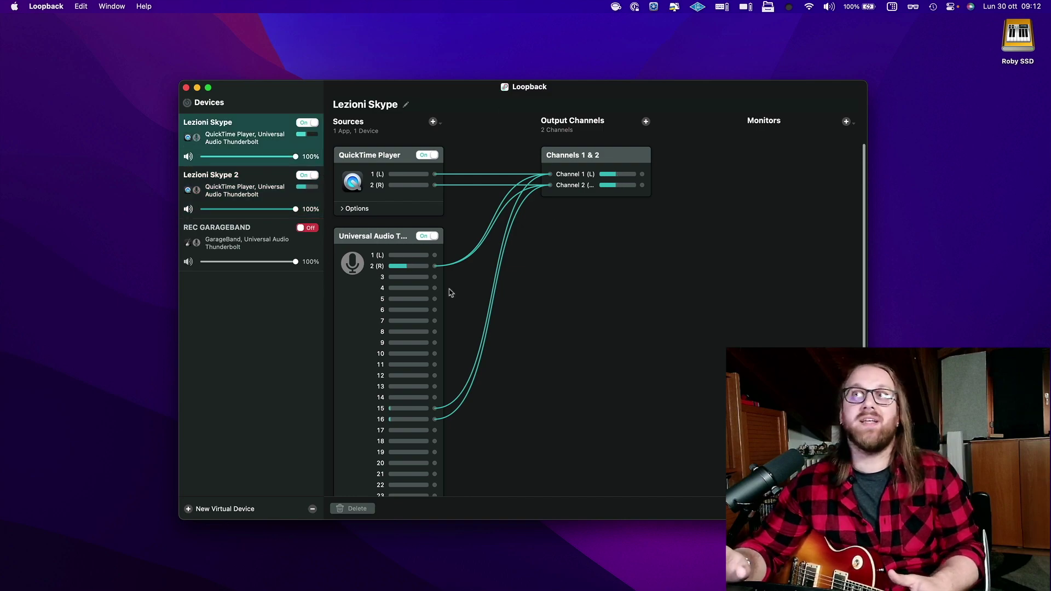
{"action": "left_click", "coordinate": [265, 179]}
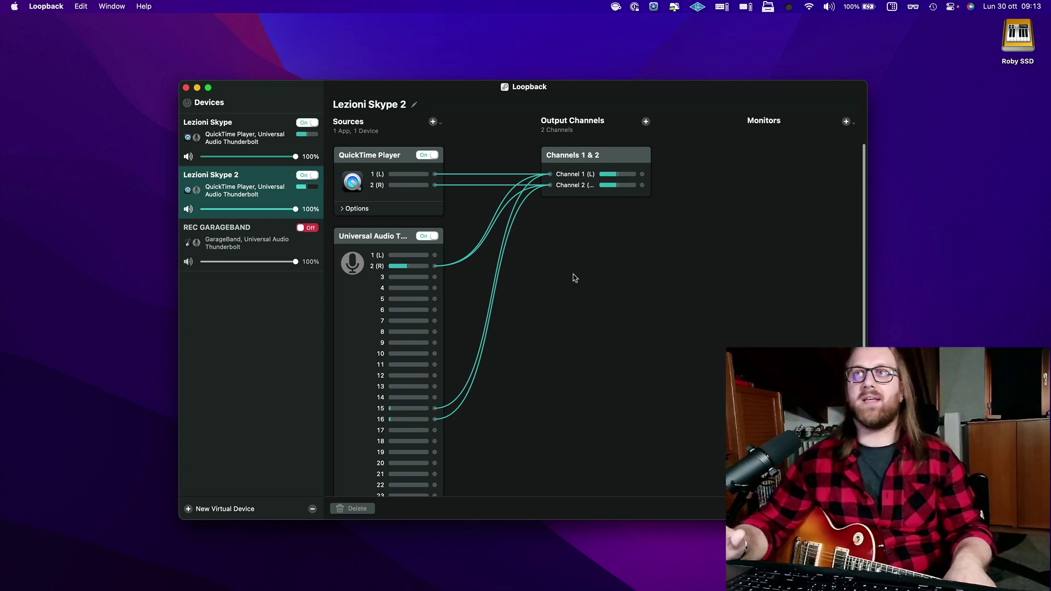
- Open Skype from the Produttività folder
{"action": "mouse_move", "coordinate": [11, 397]}
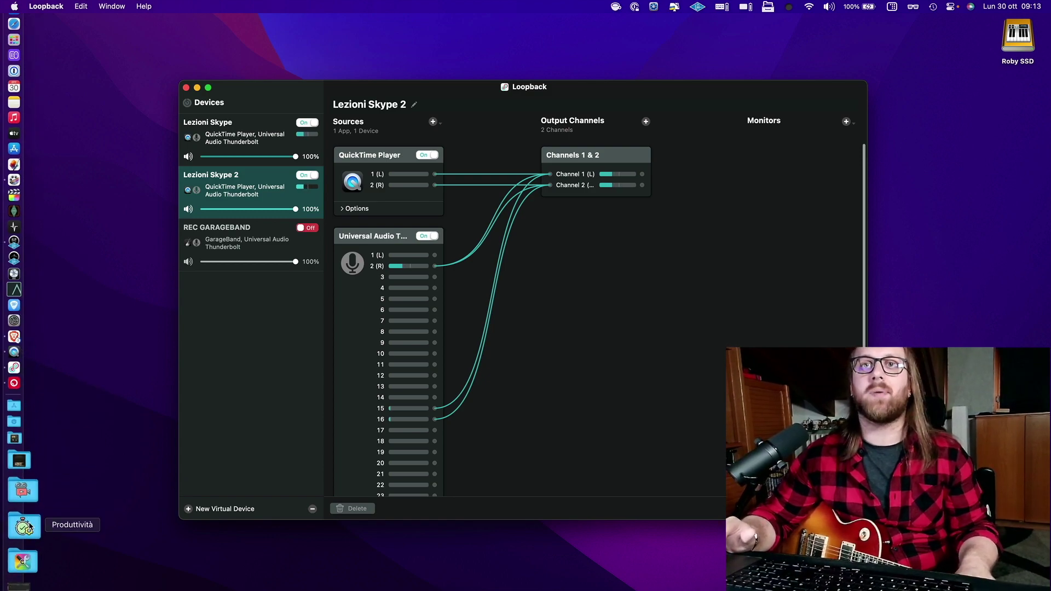
{"action": "left_click", "coordinate": [30, 527]}
{"action": "left_click", "coordinate": [519, 466]}
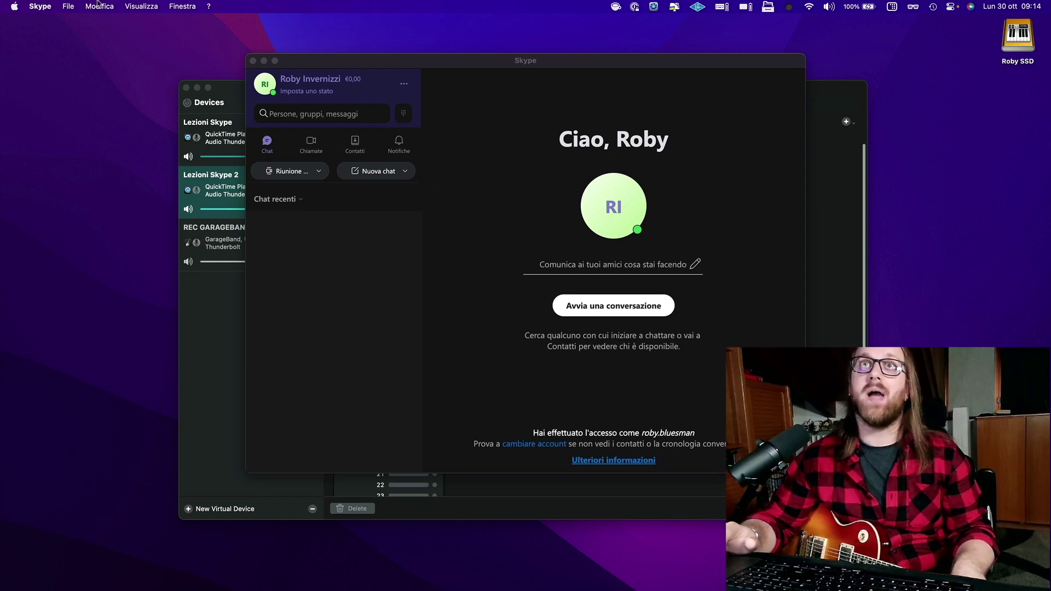
- Switch to Loopback, turn the Lezioni Skype 2 device off and back on, and select the Lezioni Skype device
{"action": "left_click_drag", "start_coordinate": [396, 60], "coordinate": [534, 85]}
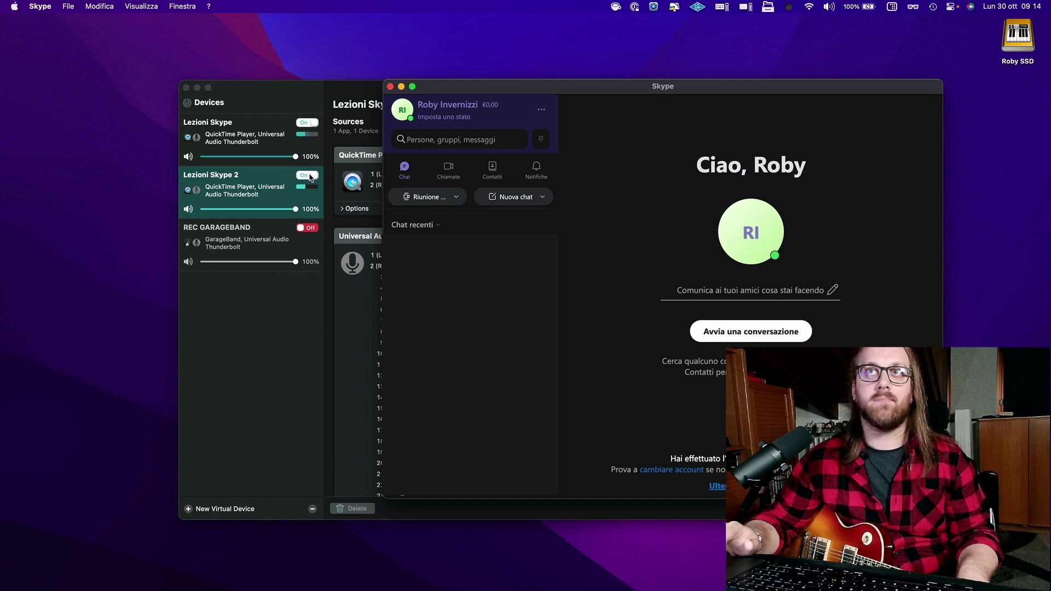
{"action": "left_click", "coordinate": [310, 178]}
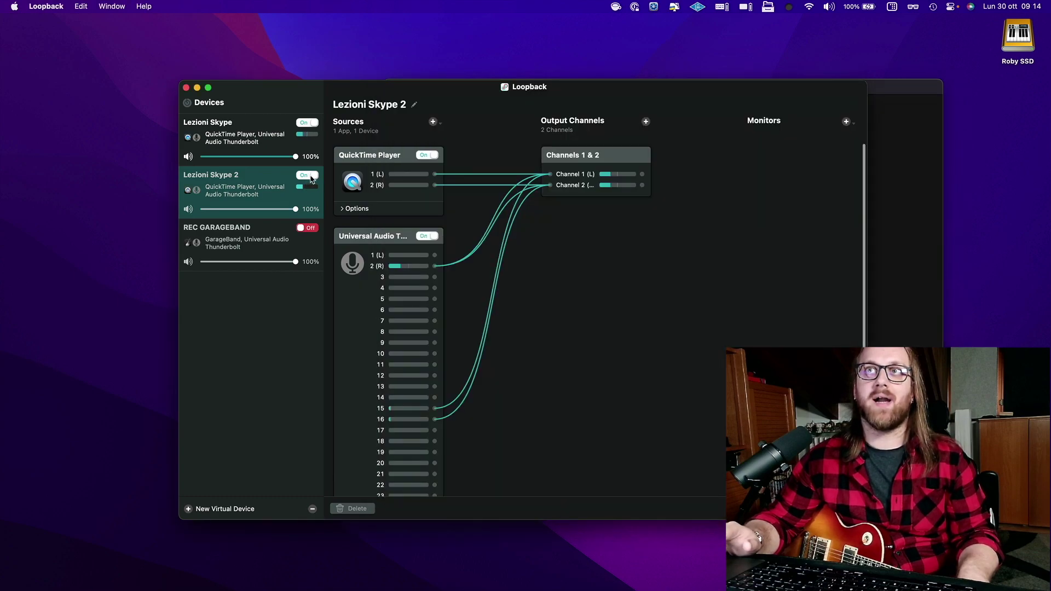
{"action": "left_click", "coordinate": [307, 176]}
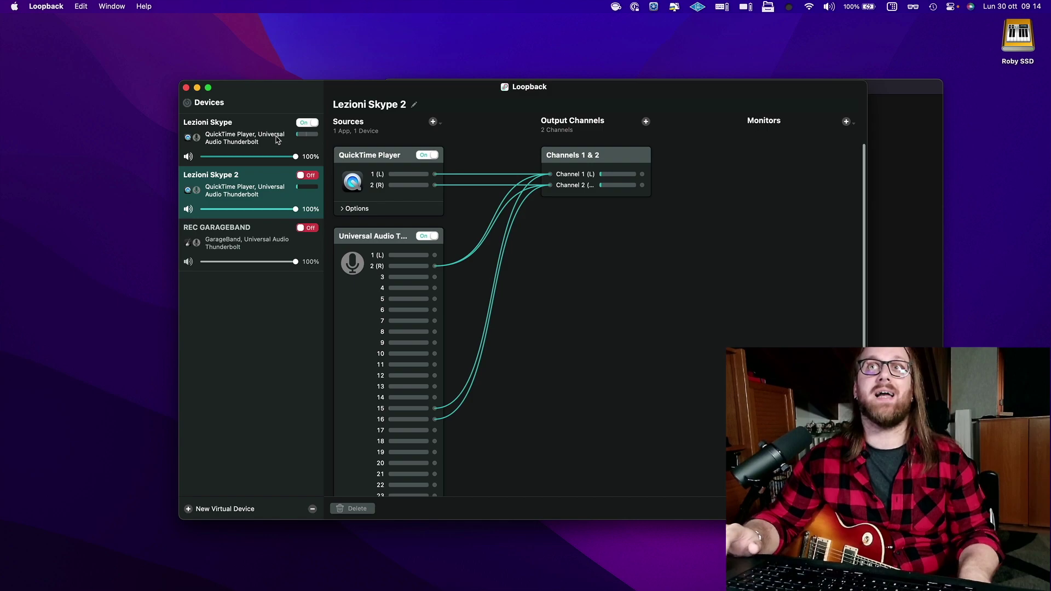
{"action": "key", "text": "Up"}
- Switch back to Skype, move its window over Loopback, and open the audio and video settings
{"action": "left_click", "coordinate": [935, 244]}
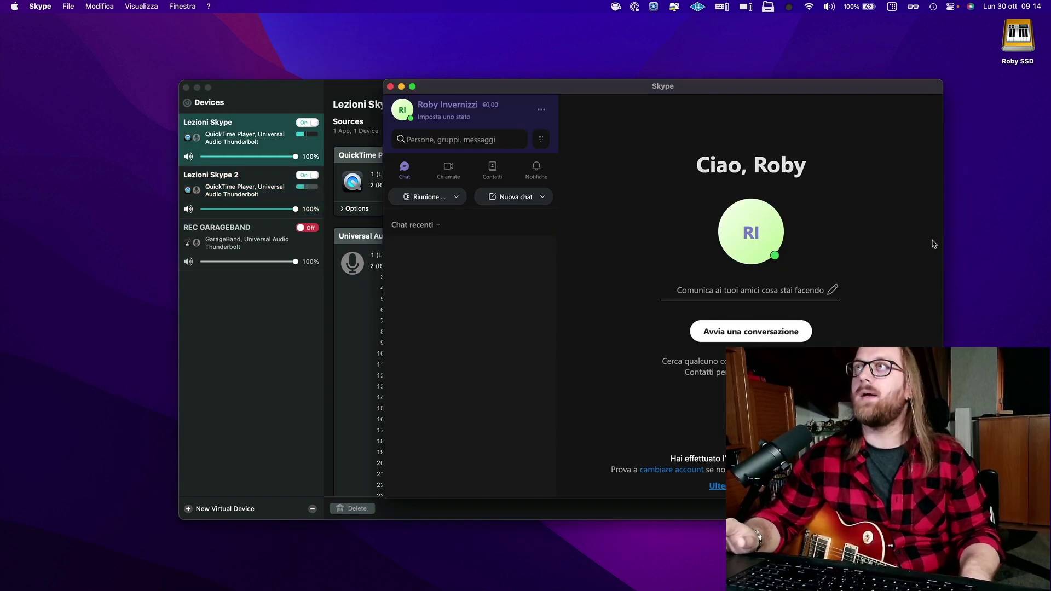
{"action": "left_click_drag", "start_coordinate": [774, 89], "coordinate": [639, 103]}
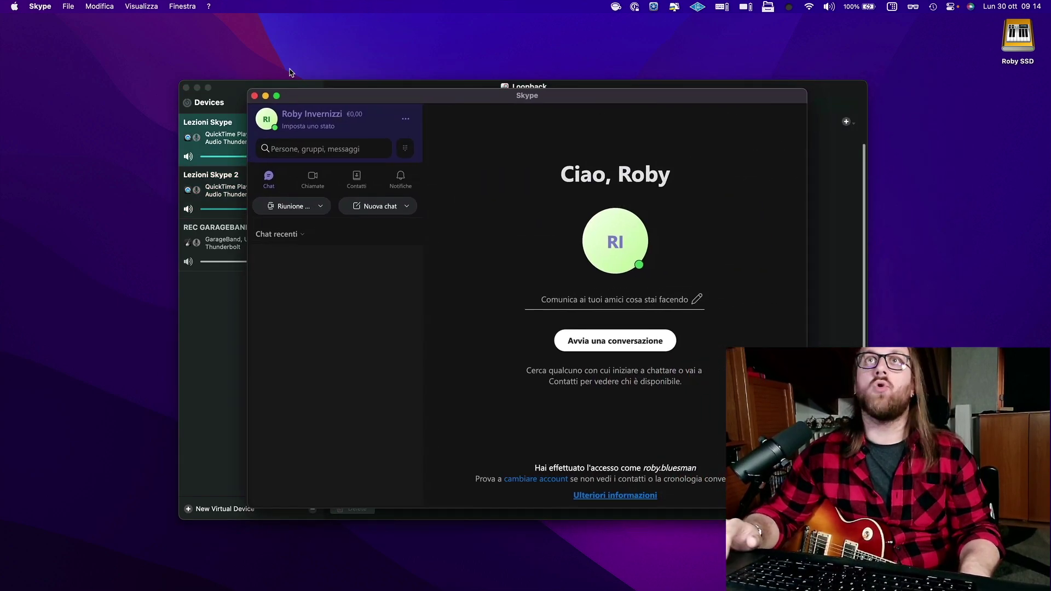
{"action": "left_click", "coordinate": [40, 6]}
{"action": "mouse_move", "coordinate": [57, 15]}
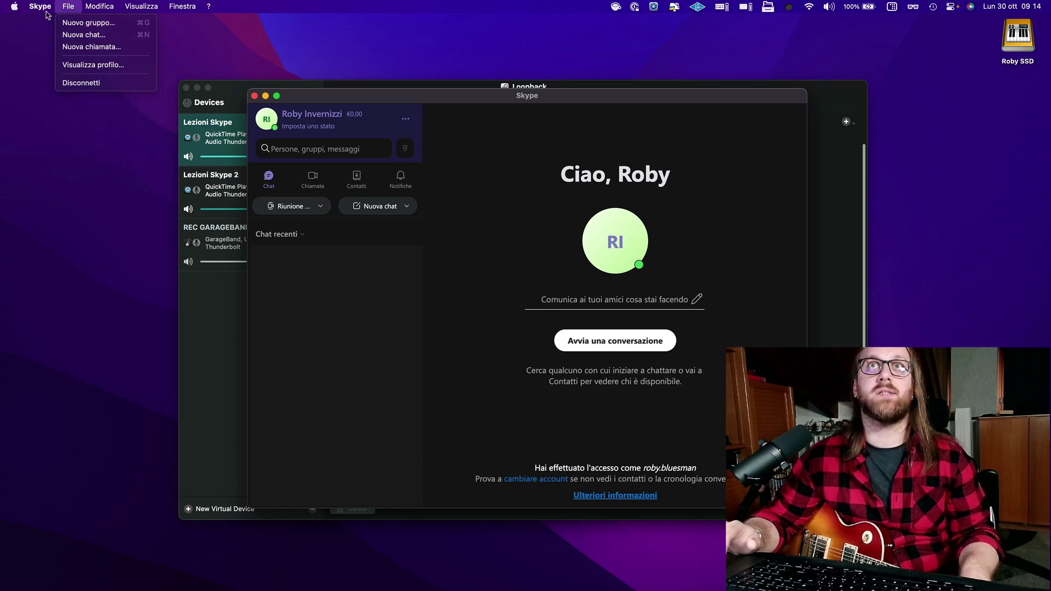
{"action": "left_click", "coordinate": [50, 55]}
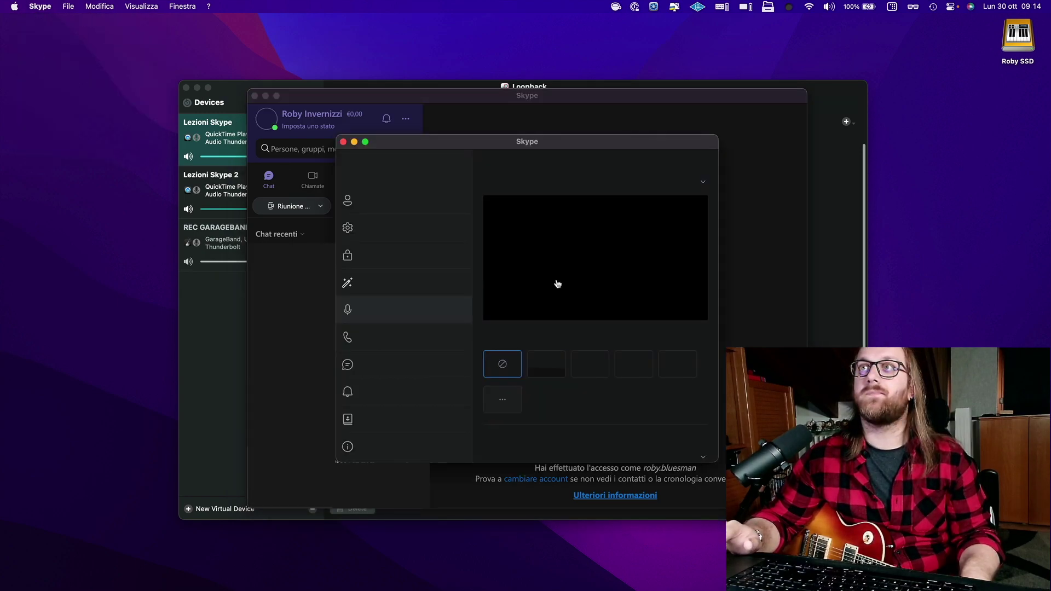
- Set Lezione Skype as the microphone in the audio settings
{"action": "scroll", "coordinate": [641, 342], "scroll_direction": "down", "scroll_amount": 5}
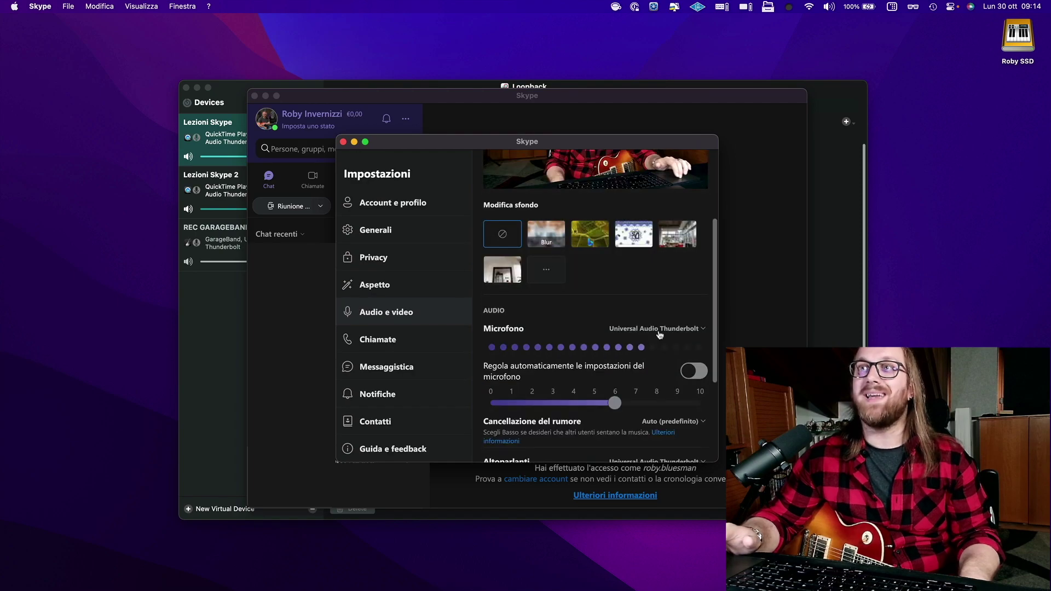
{"action": "left_click", "coordinate": [669, 330]}
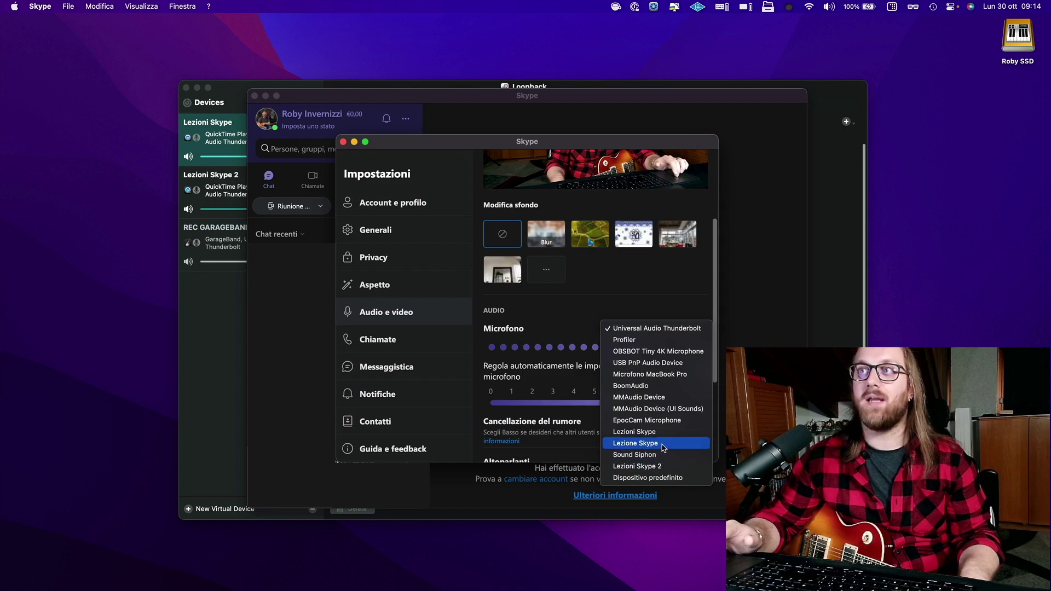
{"action": "key", "text": "Escape"}
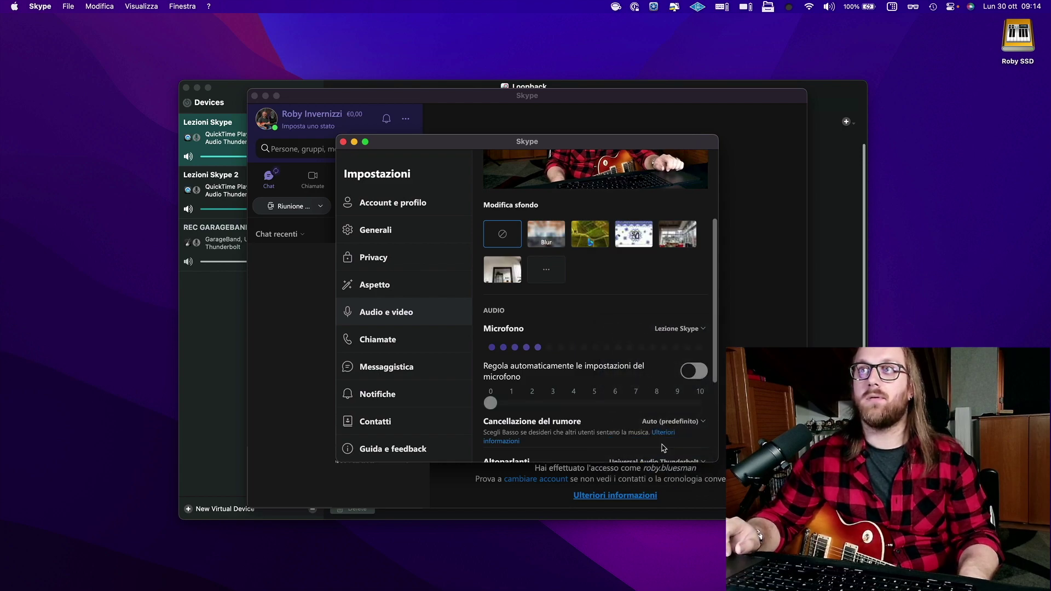